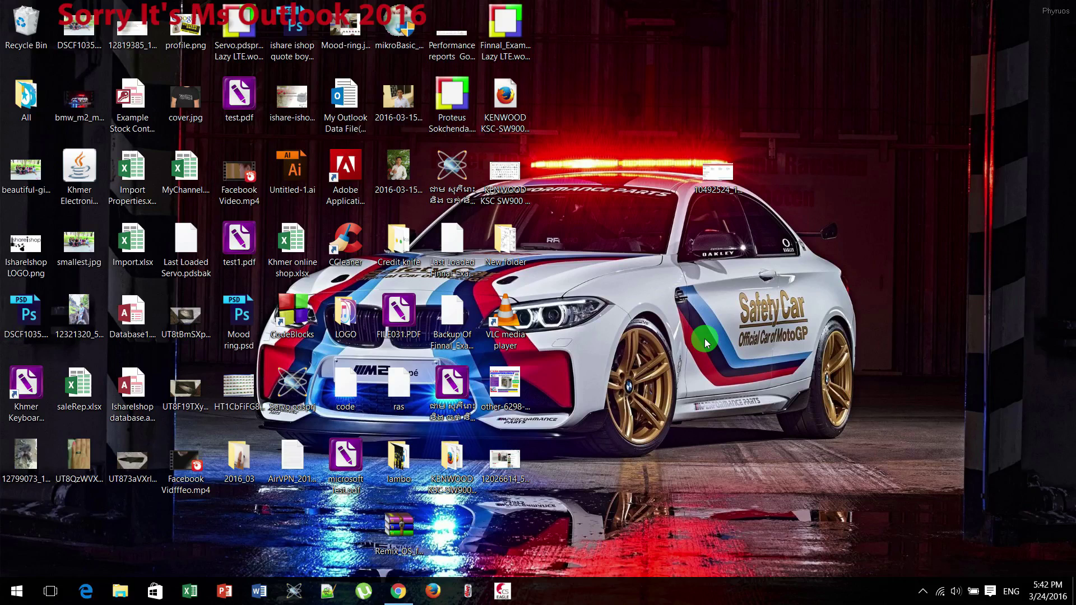
Launch Outlook 2016 from Windows search by typing 'out'
key(super)
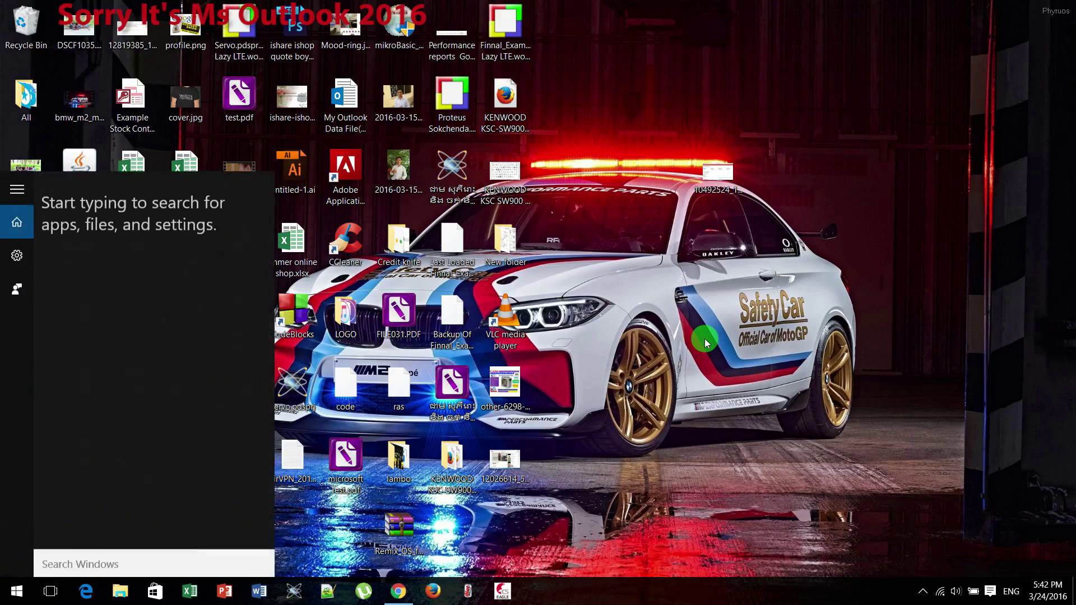
text(out)
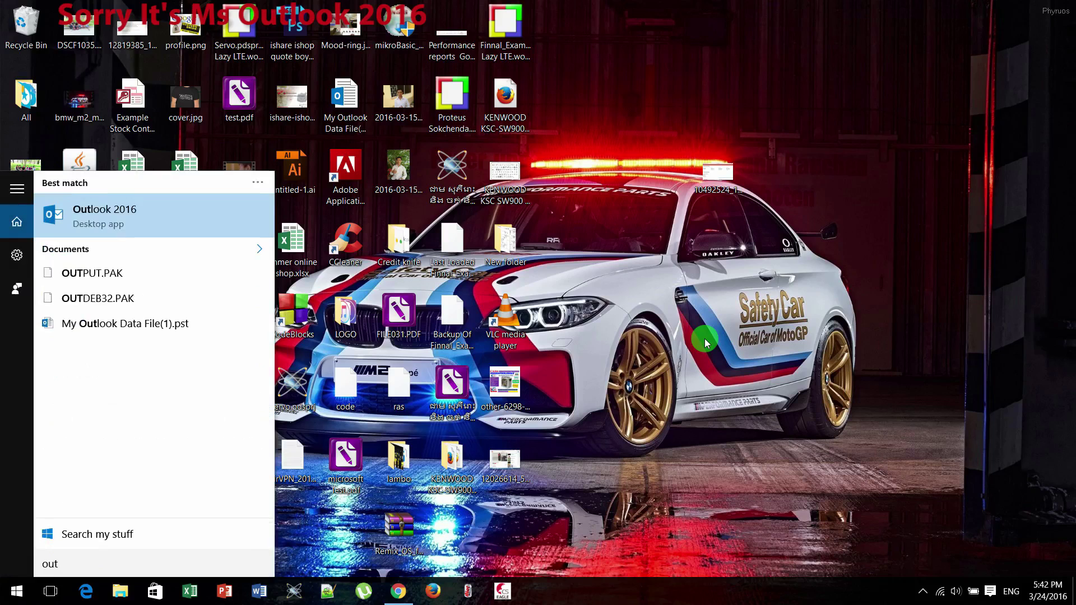
key(Return)
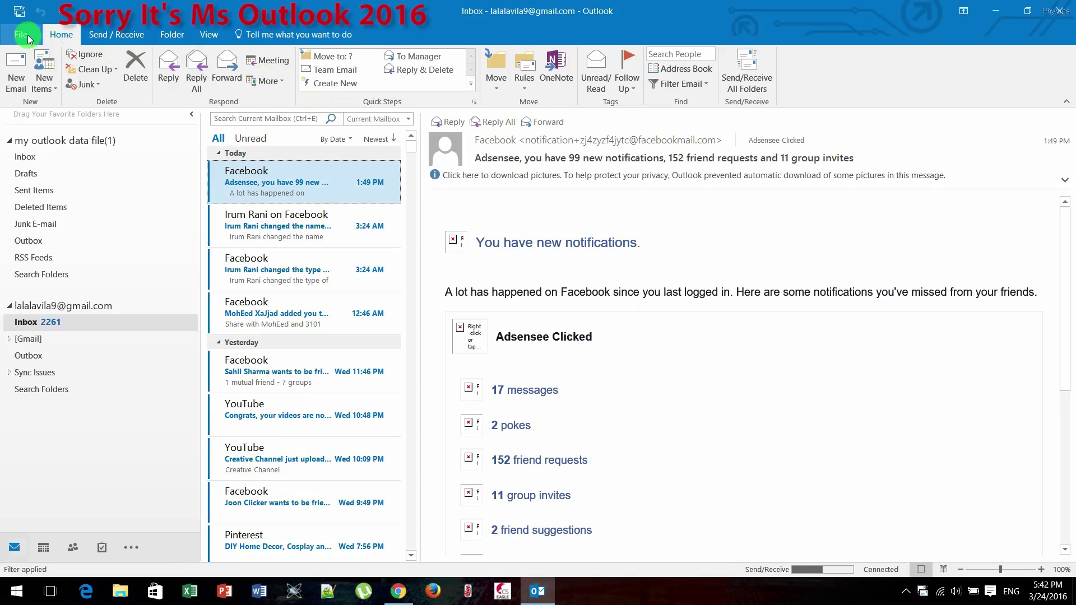
Start a manual POP or IMAP account setup from File > Add Account
click(23, 35)
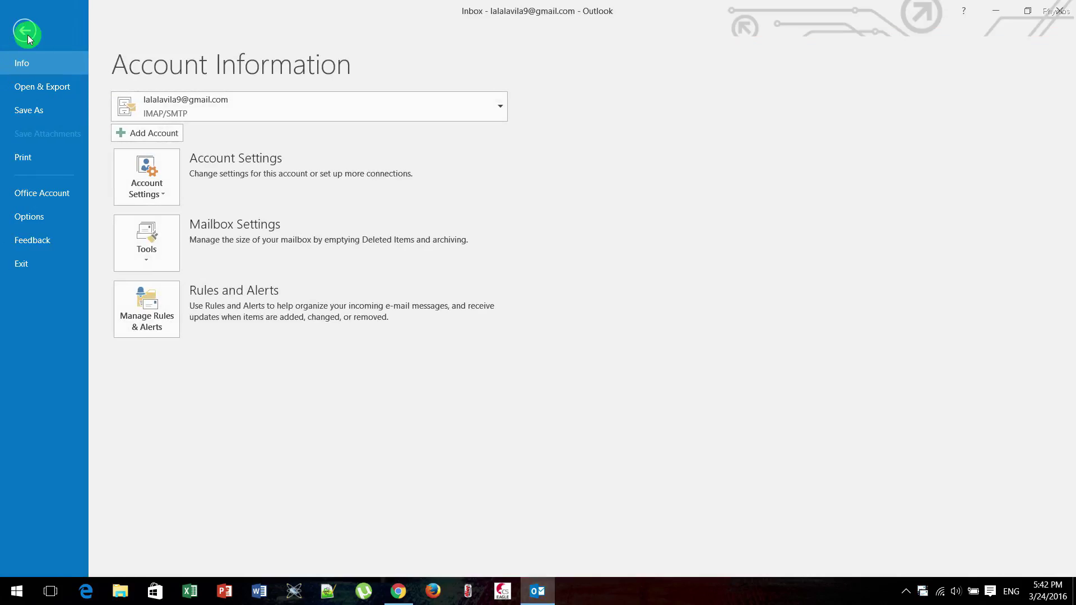
click(143, 138)
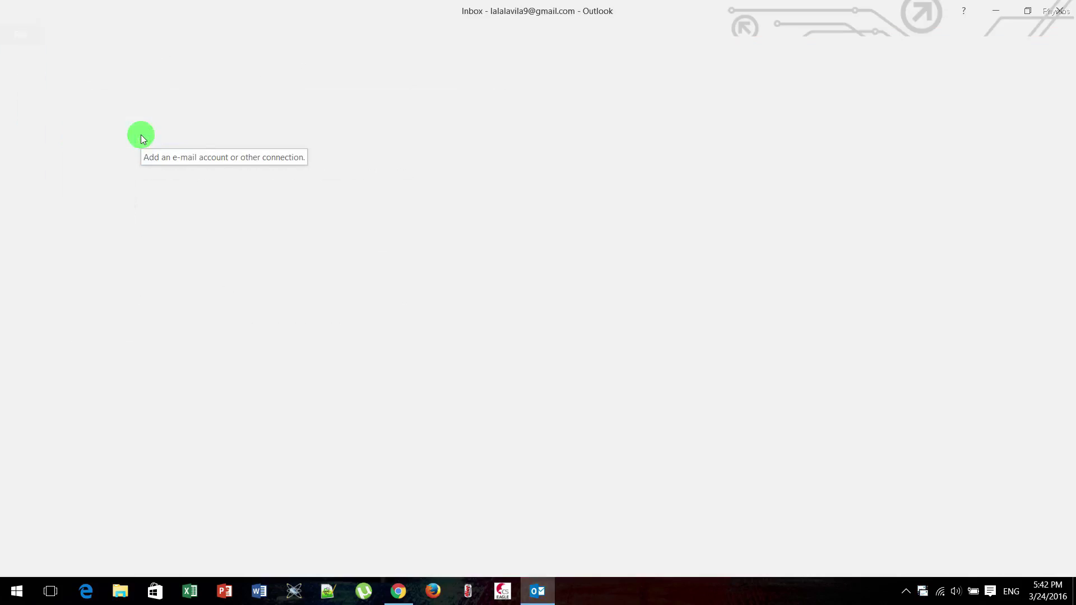
drag(365, 172, 404, 126)
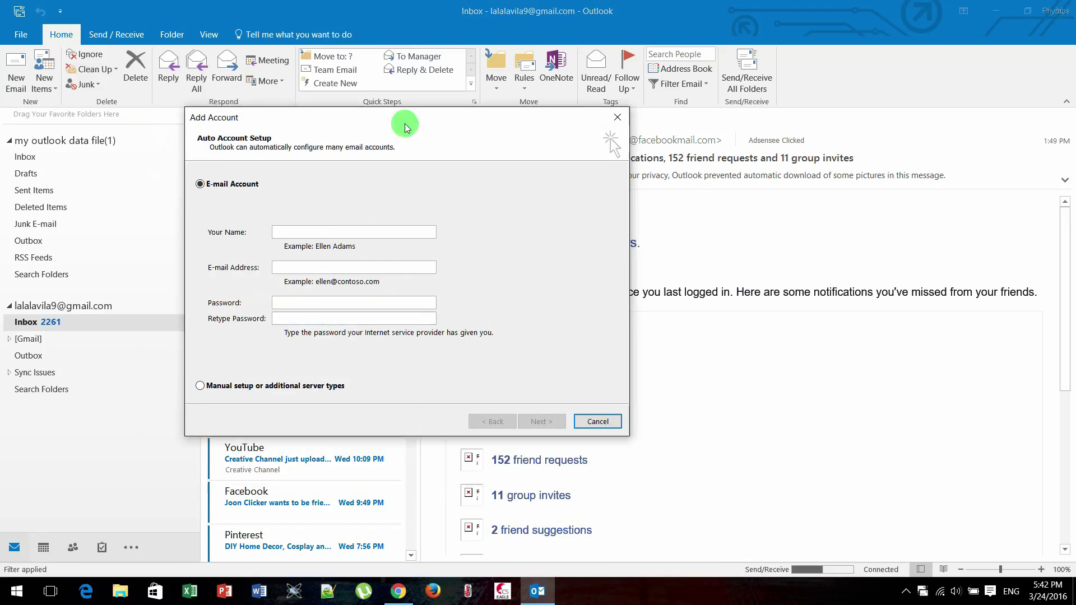
click(204, 385)
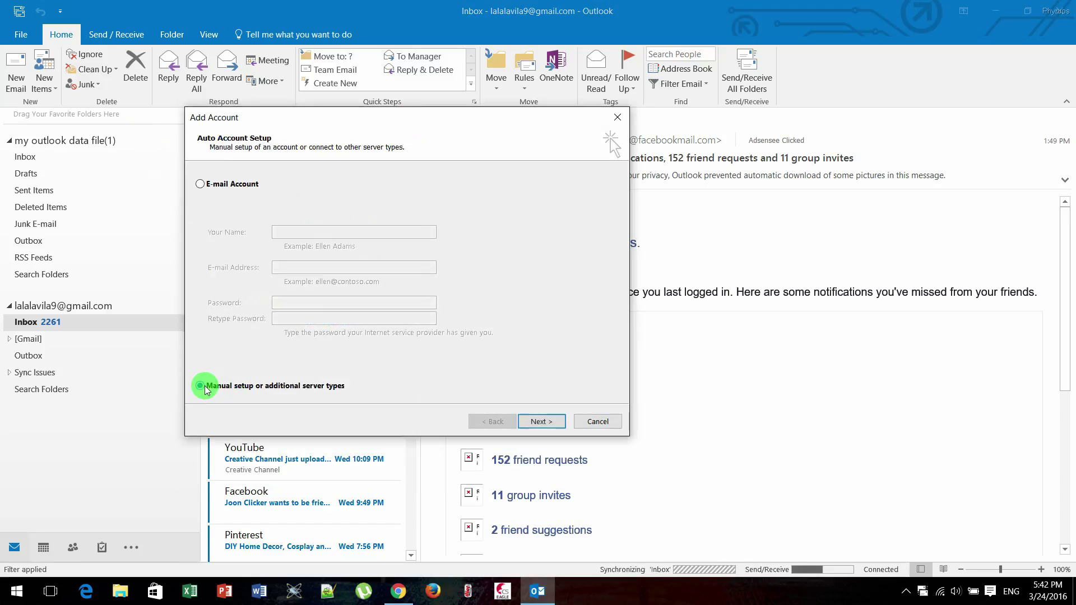
click(541, 421)
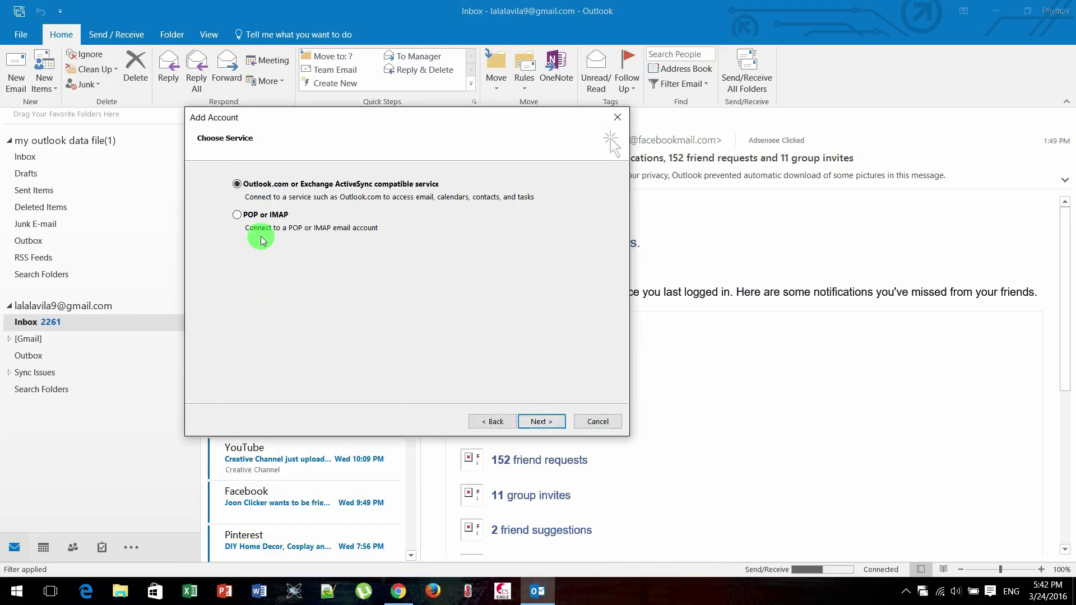
click(252, 214)
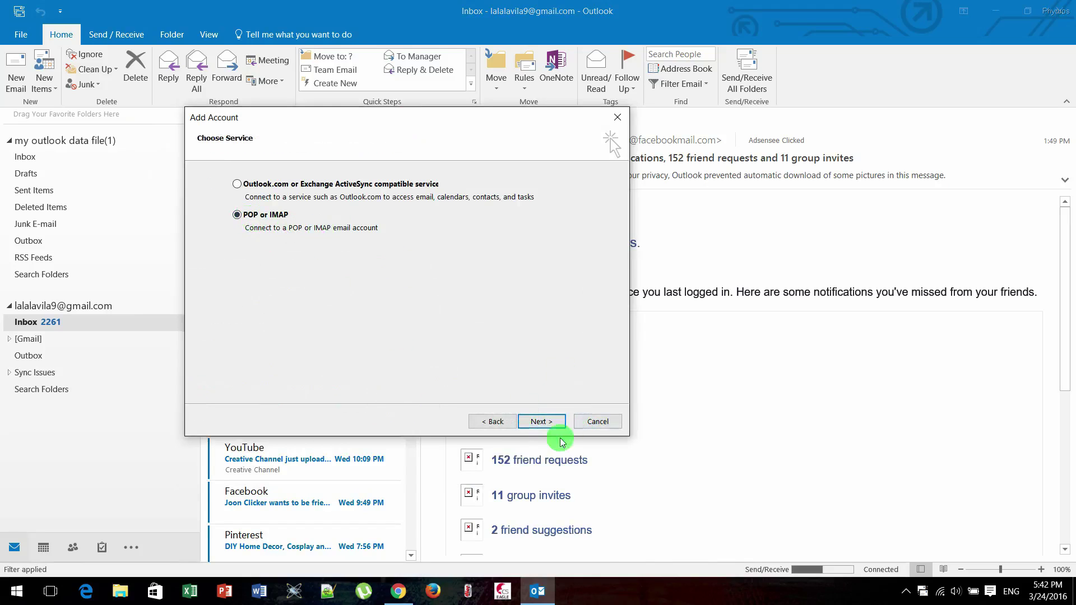
click(540, 421)
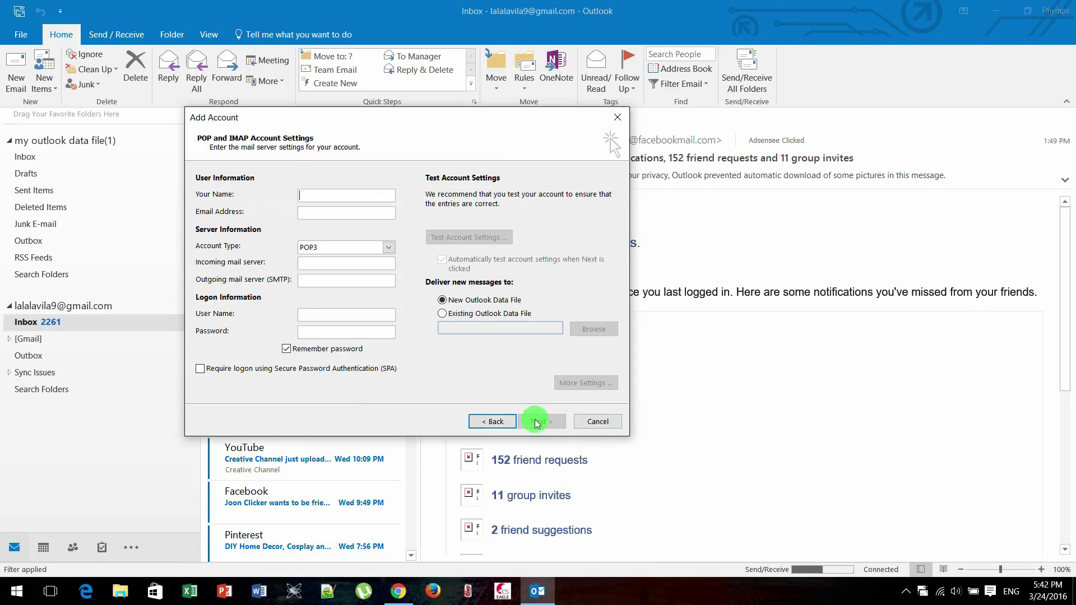
Enter the account holder's name and their Yahoo e-mail address in the account settings
drag(367, 118, 411, 118)
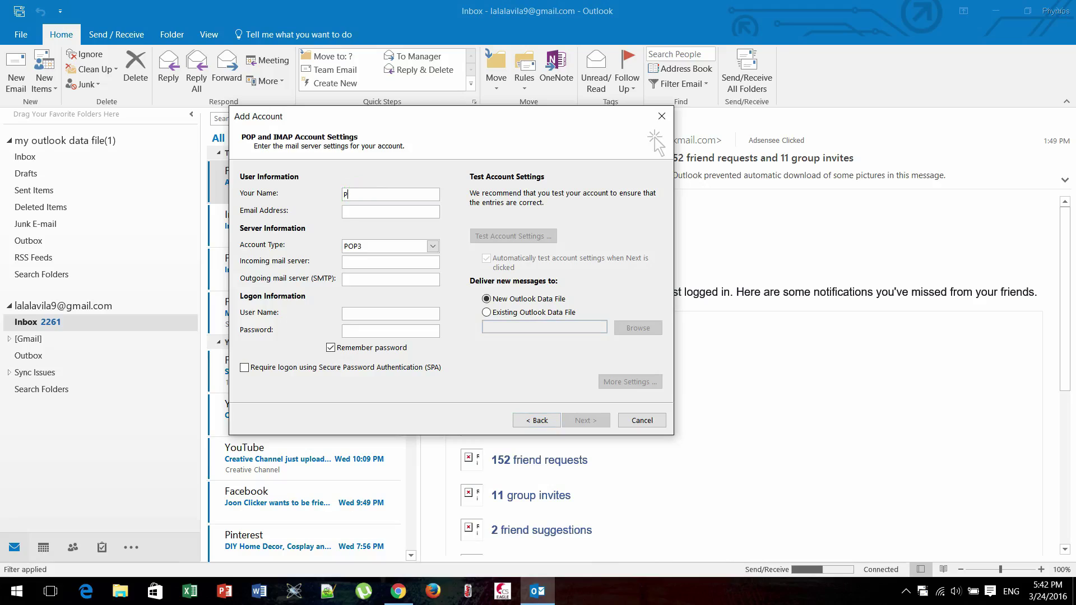
text(Phyruos)
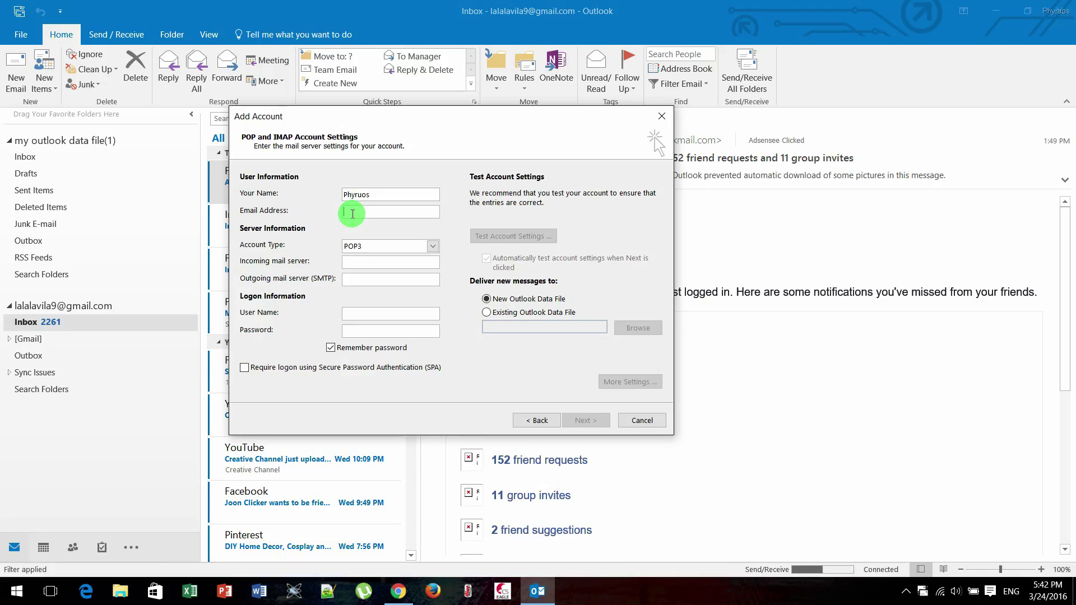
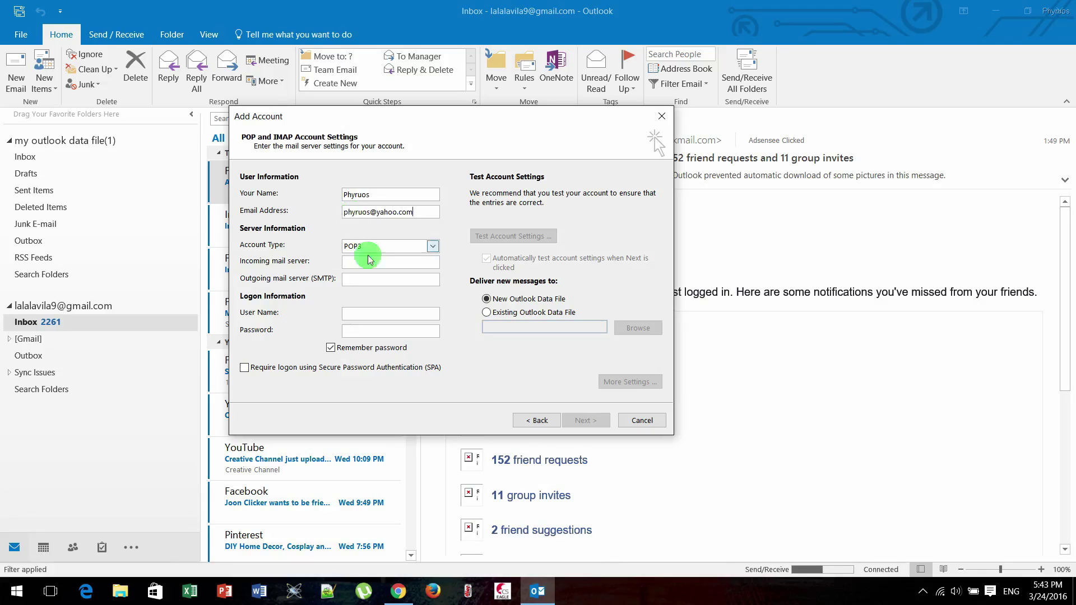
Set the account type to IMAP with incoming server imap.mail.yahoo.com
click(415, 248)
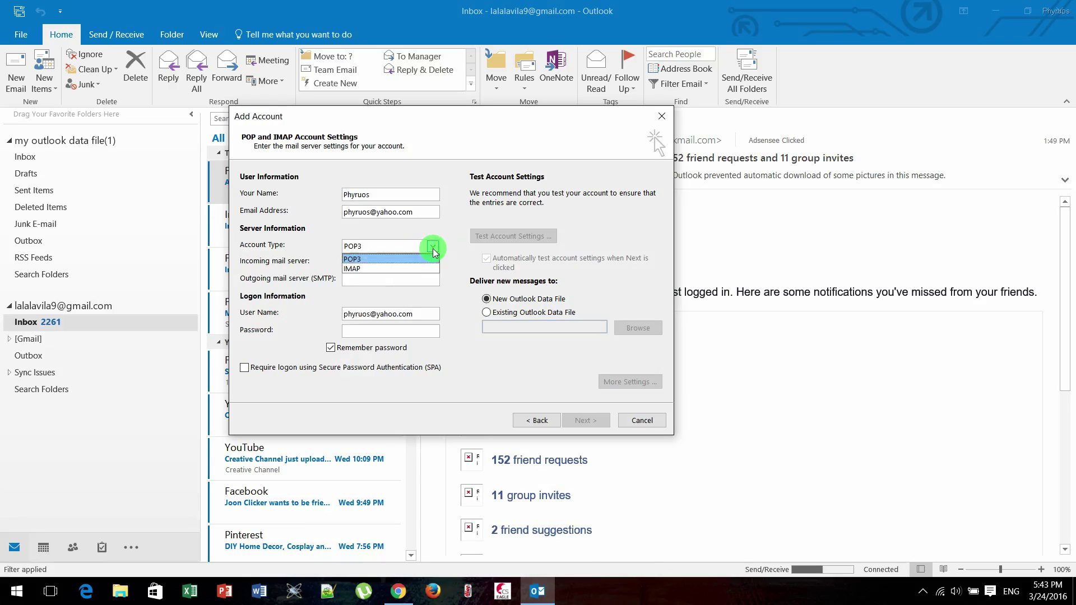
click(408, 269)
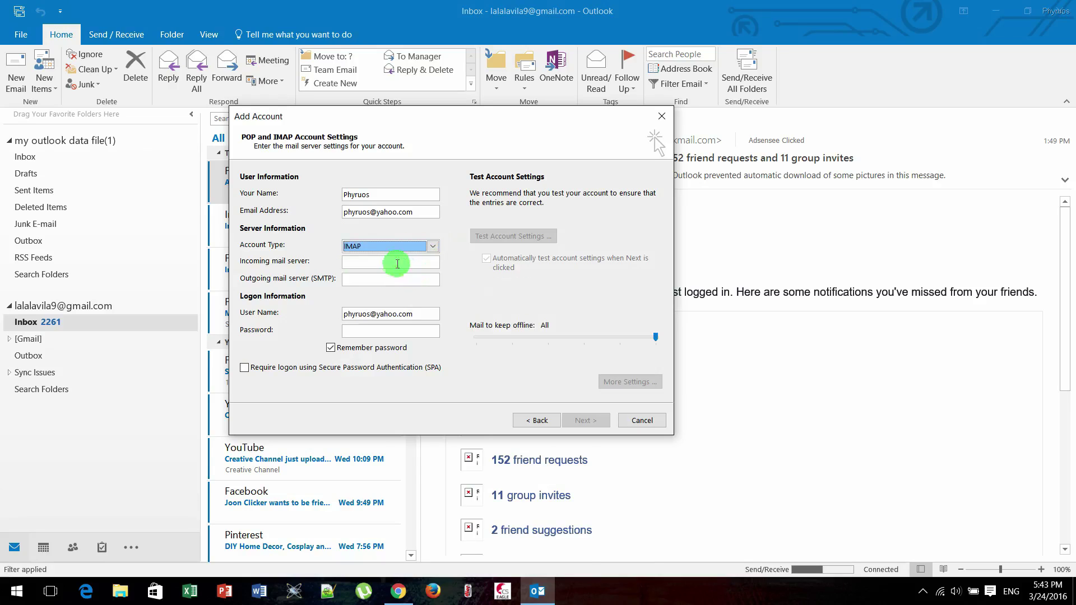
click(385, 263)
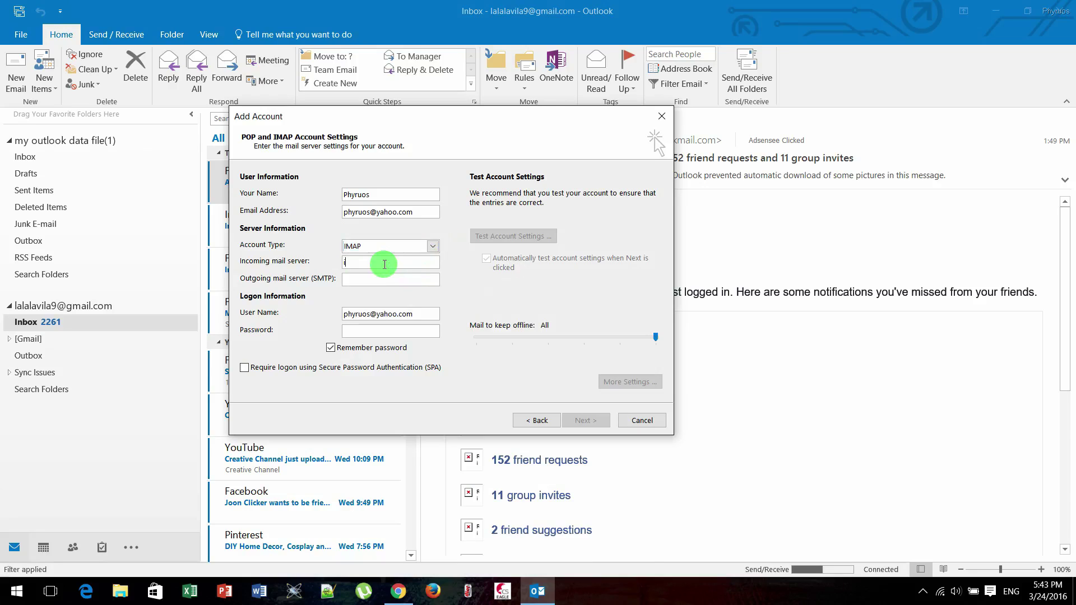
text(imap.mail)
click(384, 264)
text(.yahoo.c)
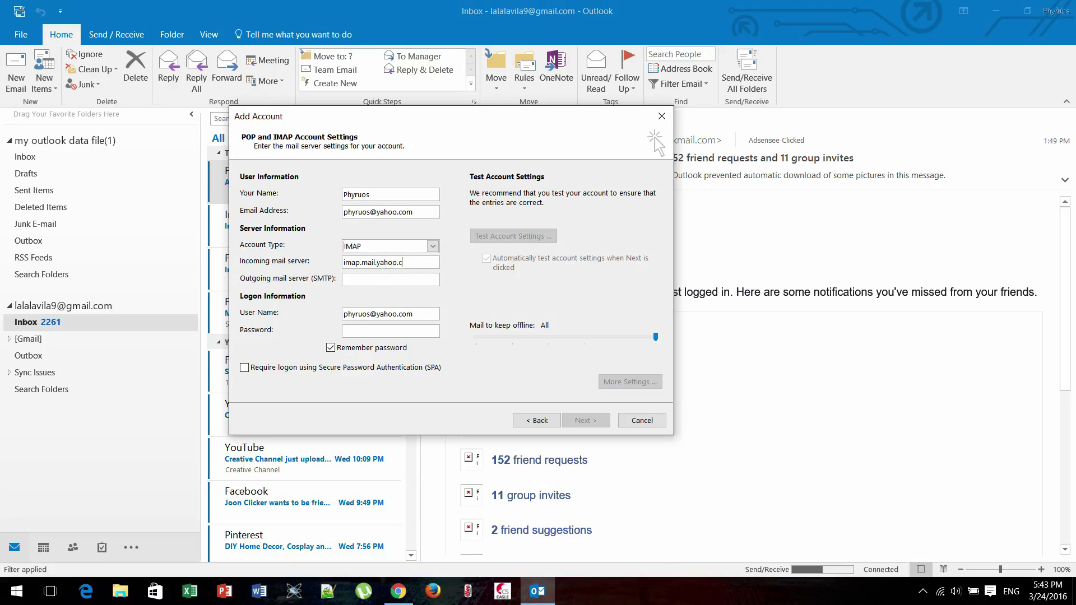
text(om)
Set the outgoing server to smtp.mail.yahoo.com and enter the account password
click(361, 282)
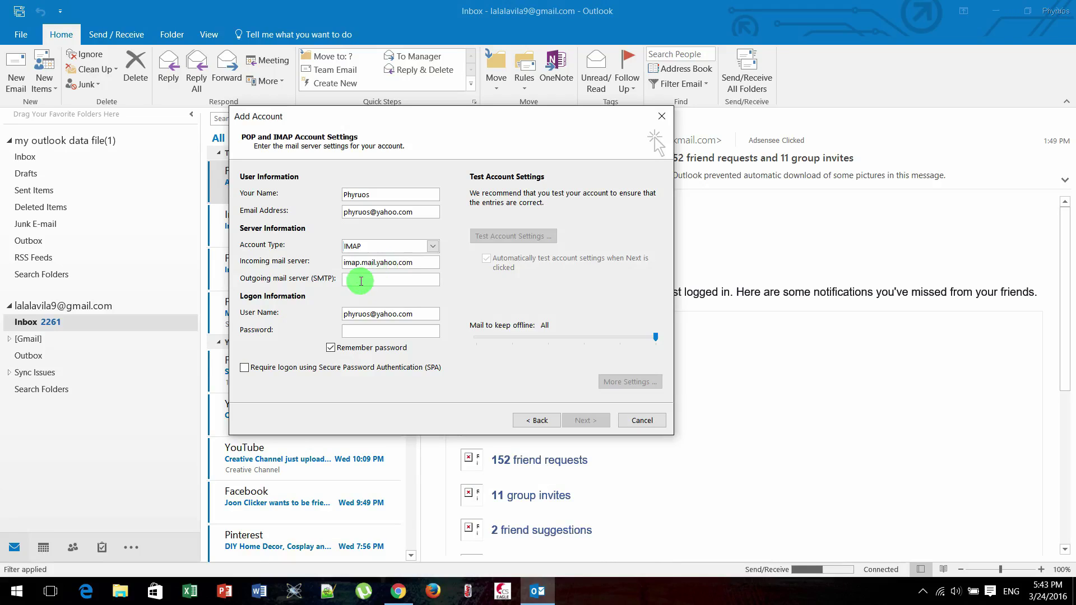
text(sm)
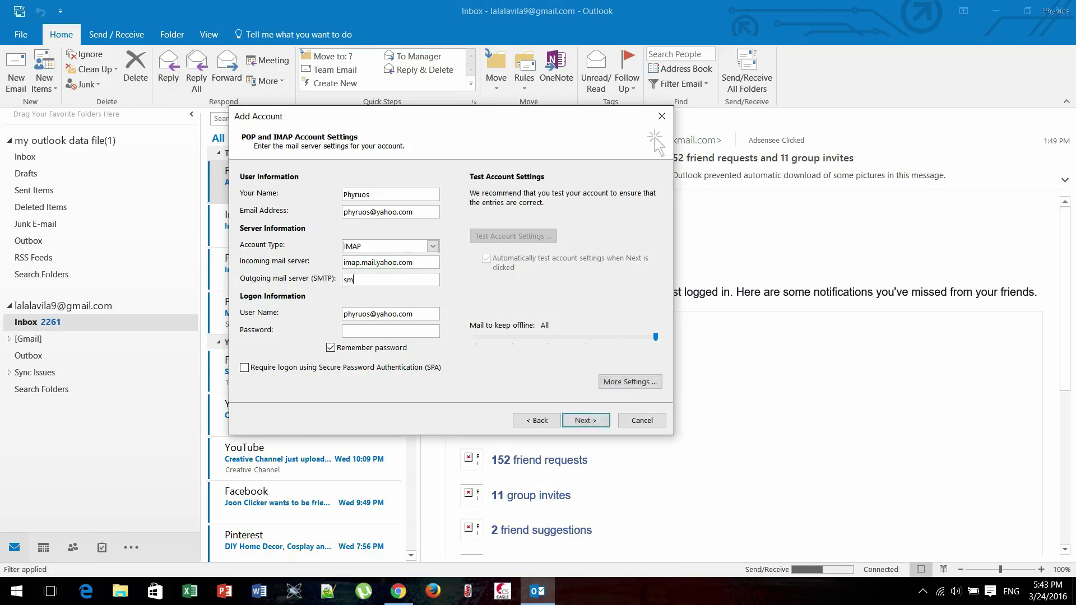
text(tp.mail.yahoo)
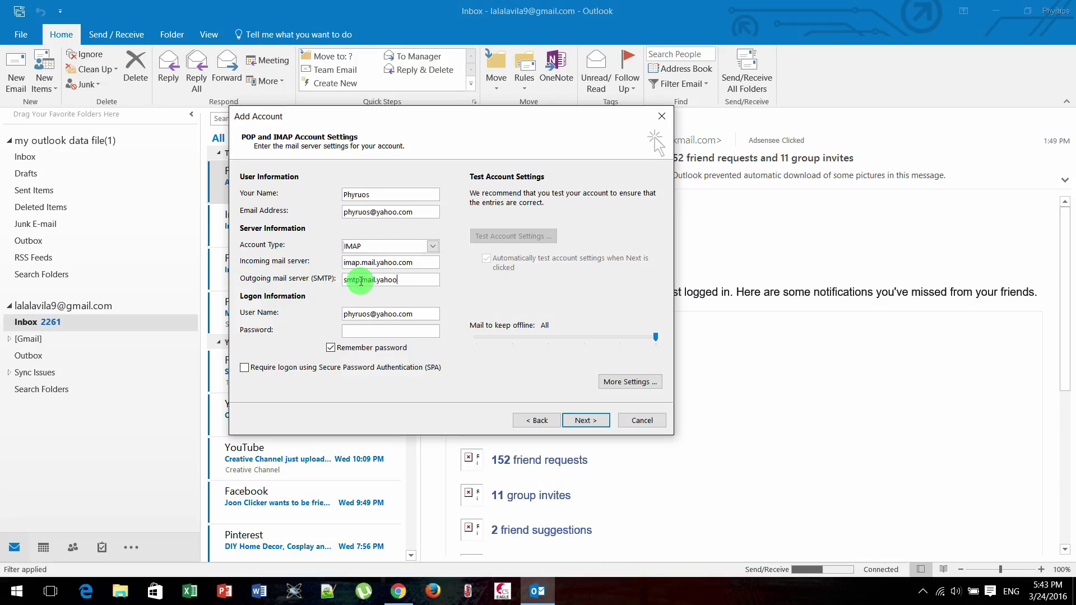
text(.com)
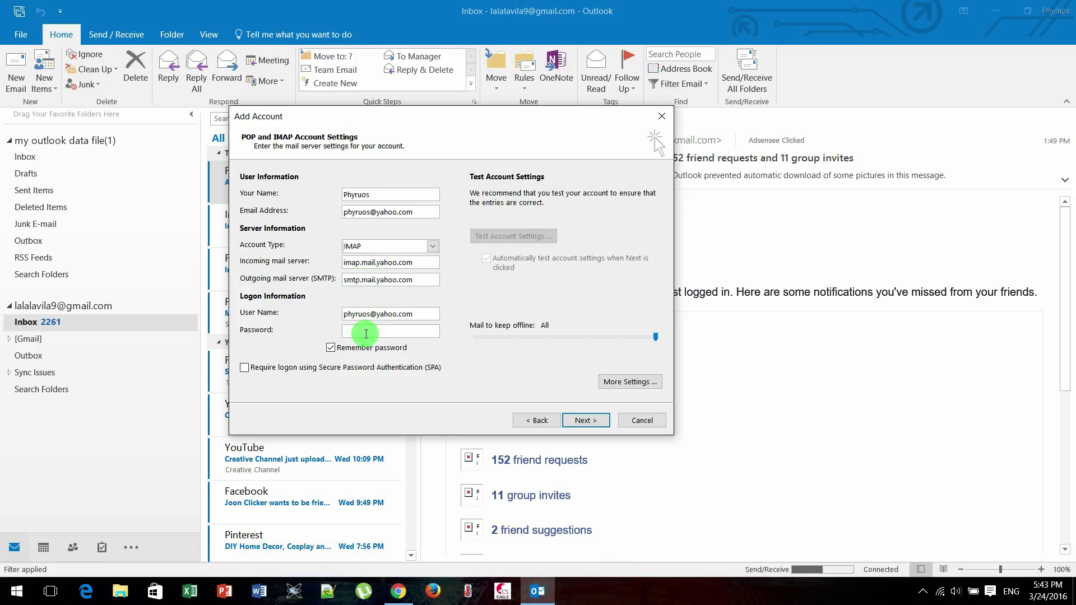
click(366, 334)
text(**********)
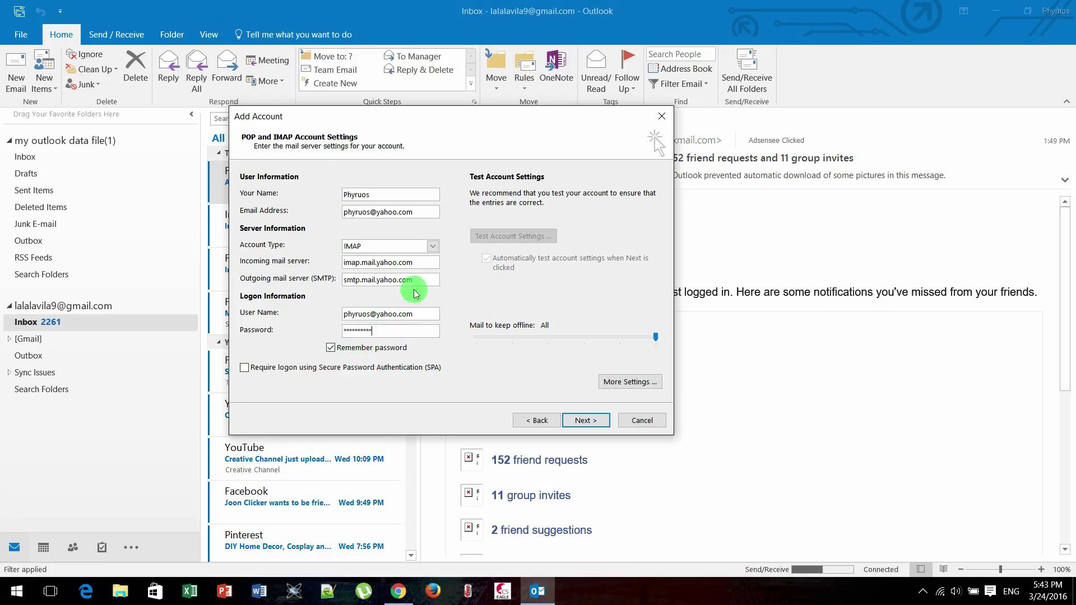
In More Settings, make the outgoing server require authentication
click(642, 387)
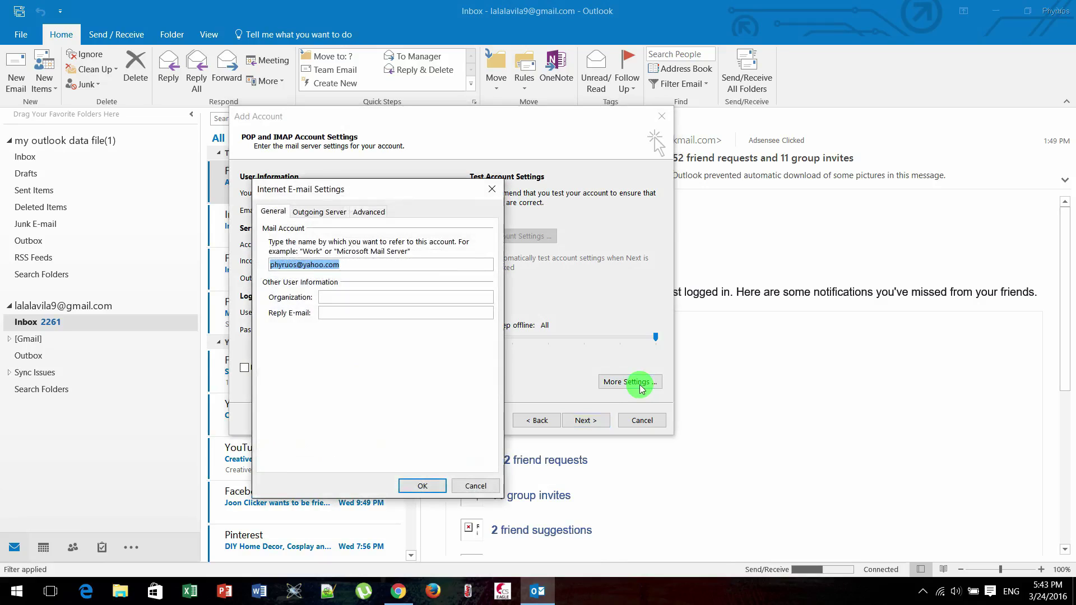
drag(321, 192, 334, 141)
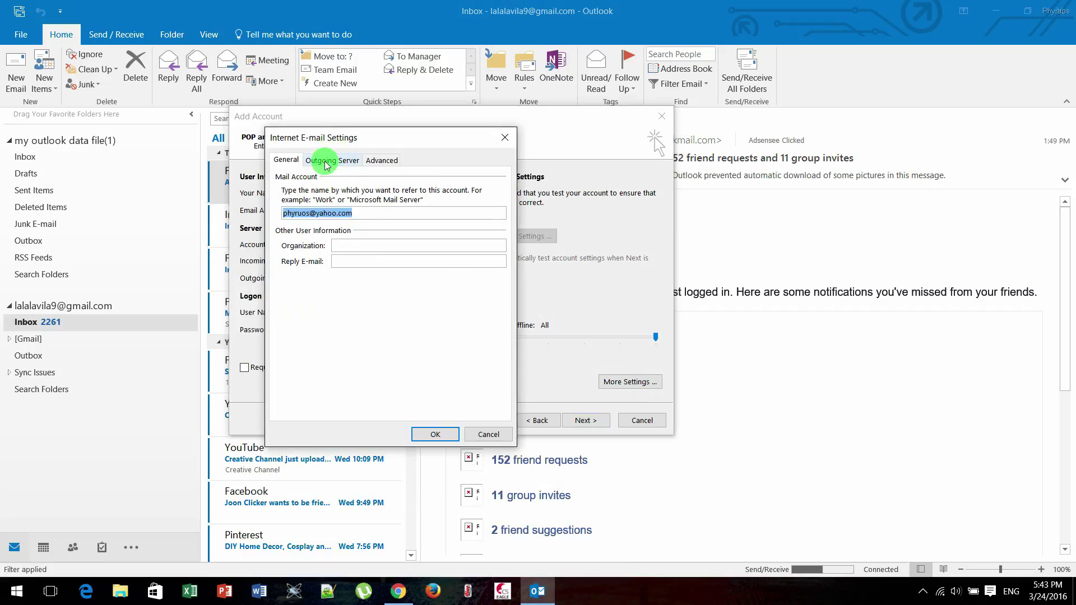
click(326, 161)
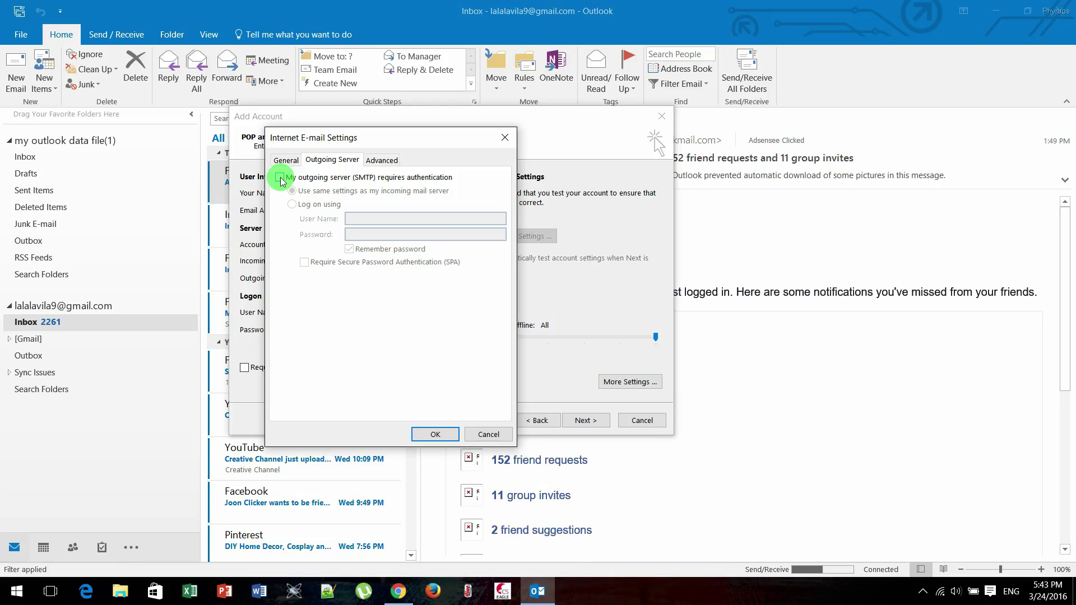
click(281, 178)
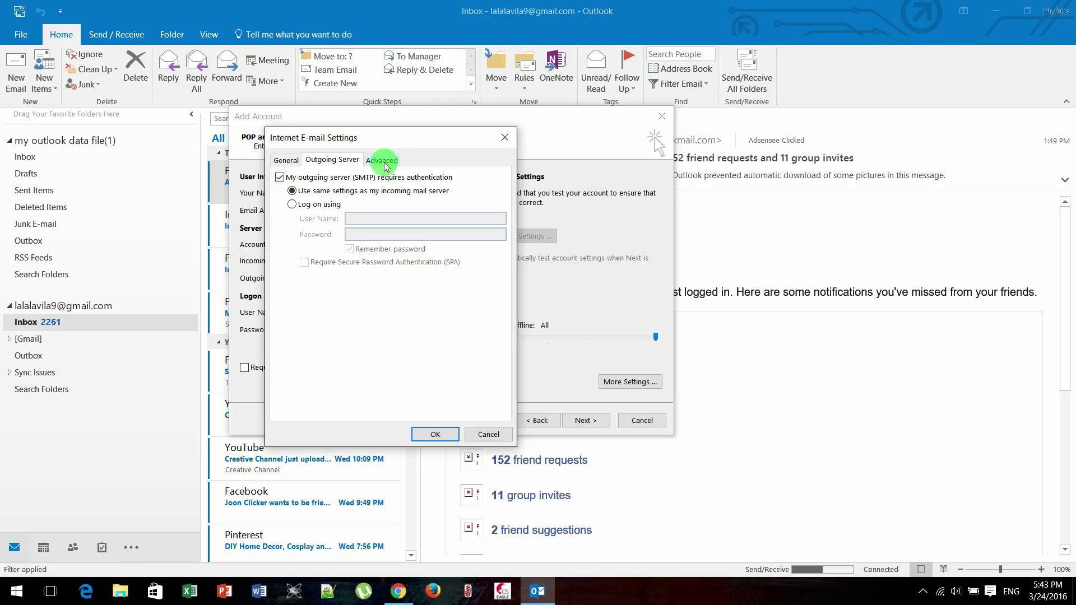
Set IMAP port 993 with SSL, SMTP port 587, and outgoing encryption Auto
click(383, 160)
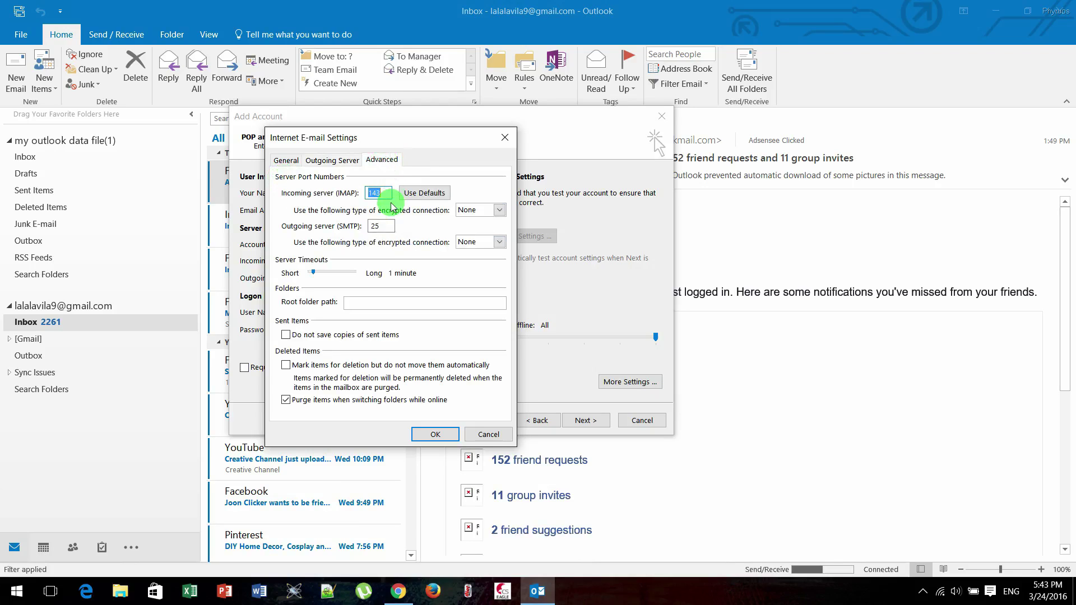
text(993)
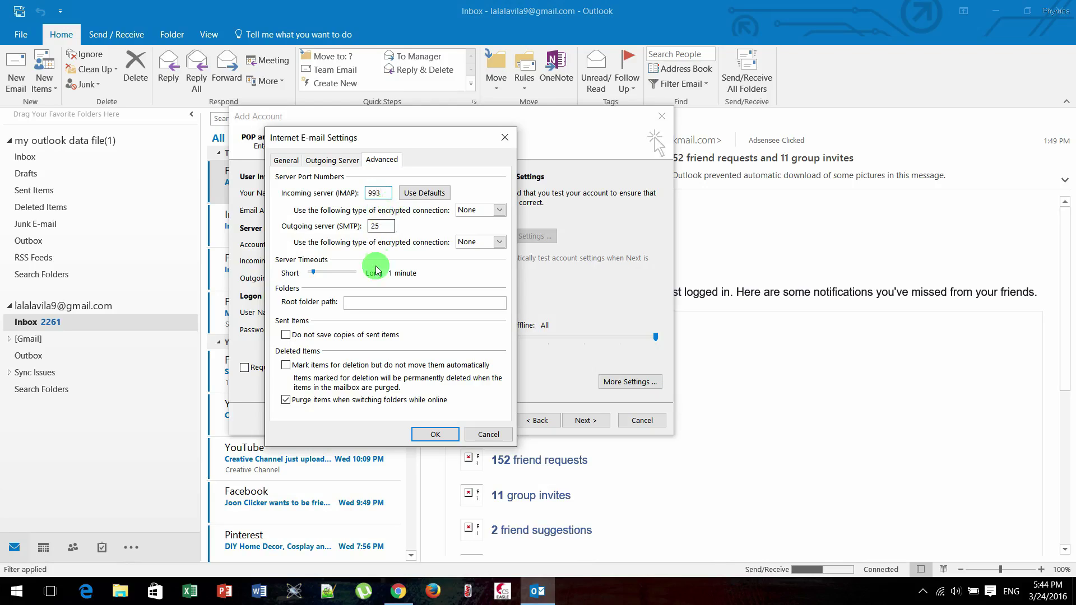
drag(379, 226, 362, 229)
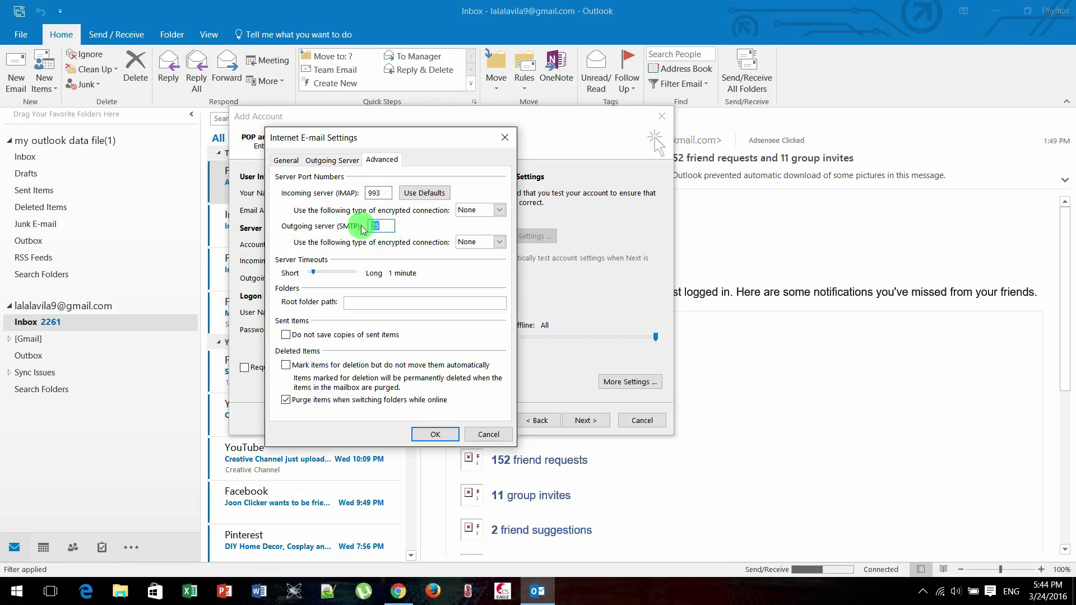
text(587)
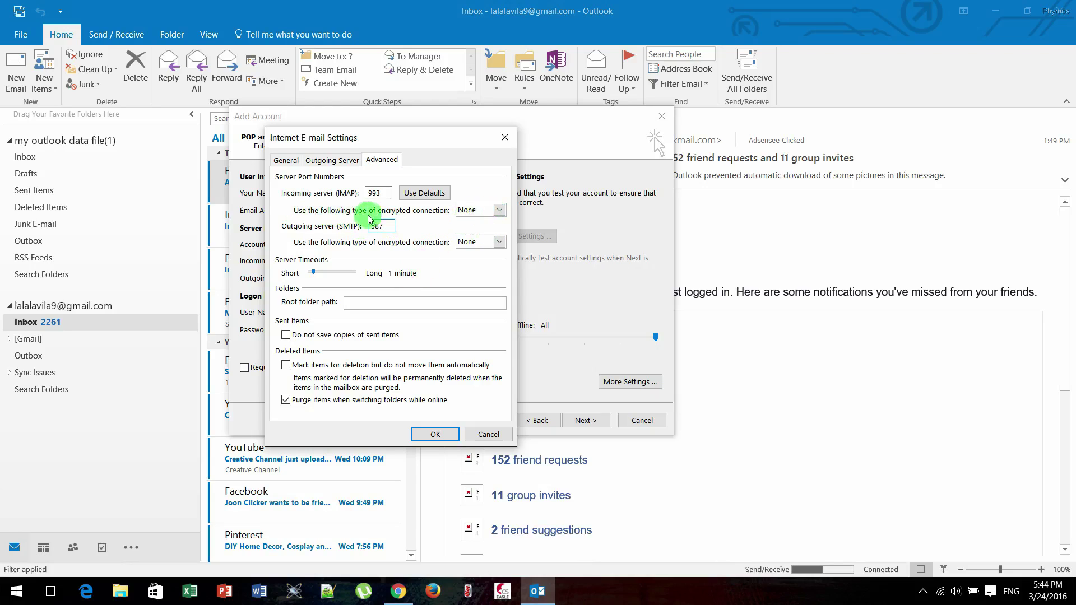
click(500, 210)
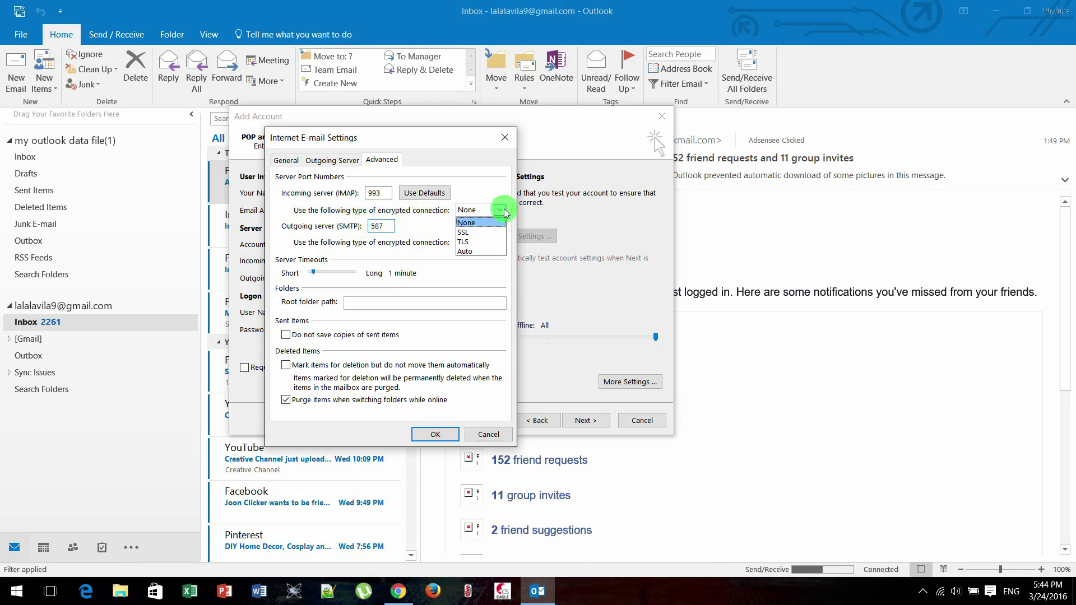
click(484, 232)
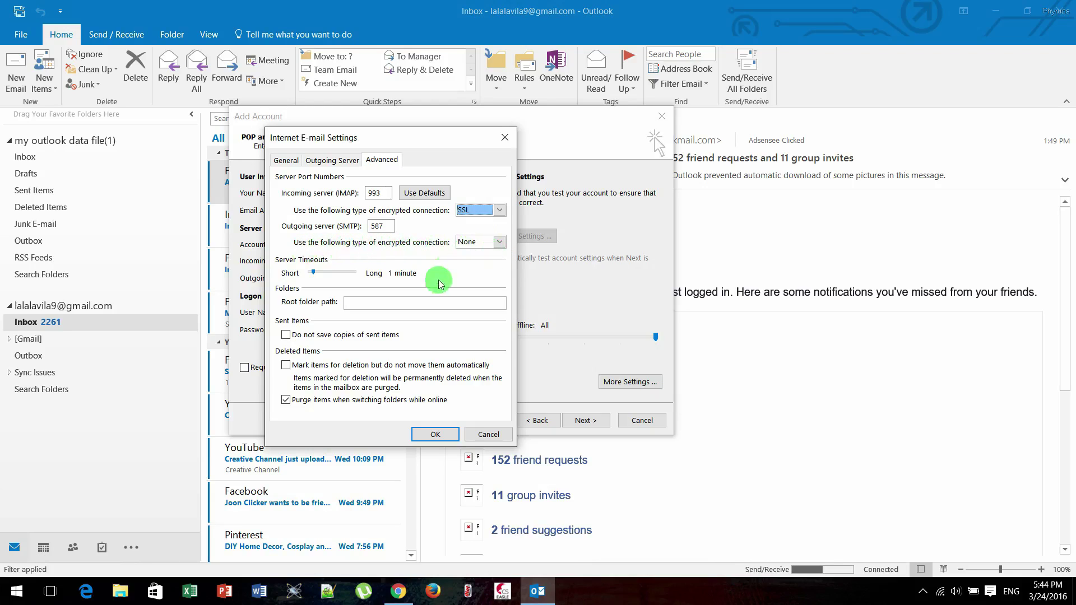
click(500, 242)
click(476, 287)
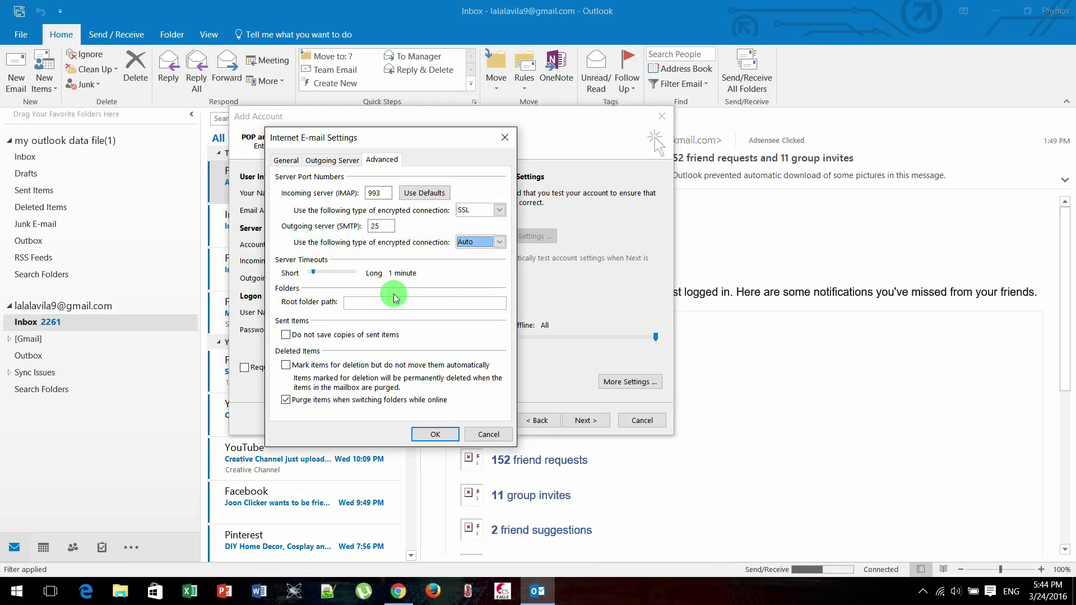
Confirm the extra settings and run the account test until both tasks complete
click(432, 435)
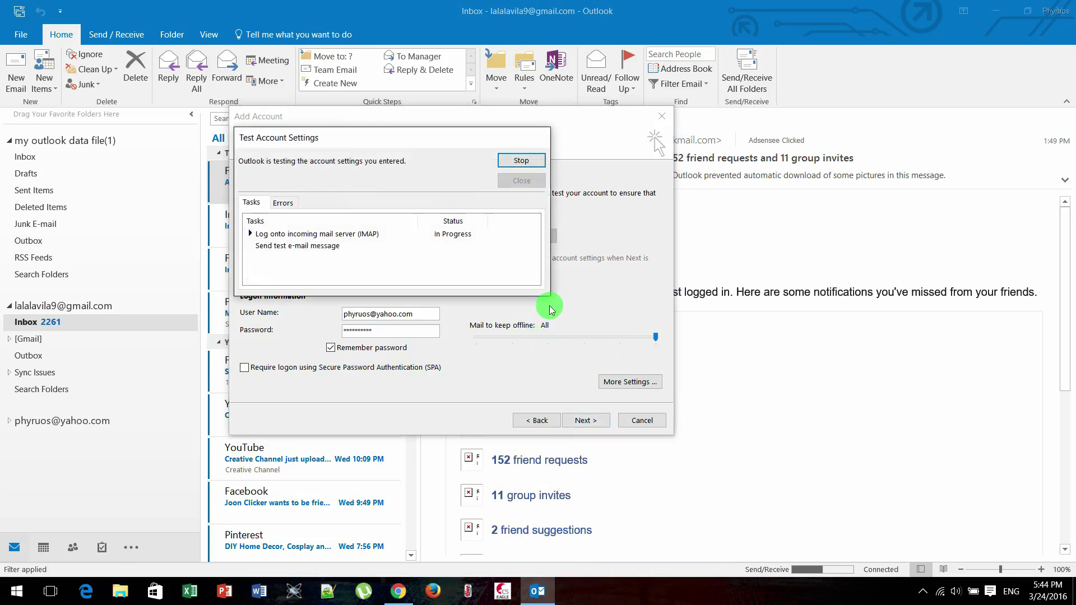
drag(361, 138, 417, 163)
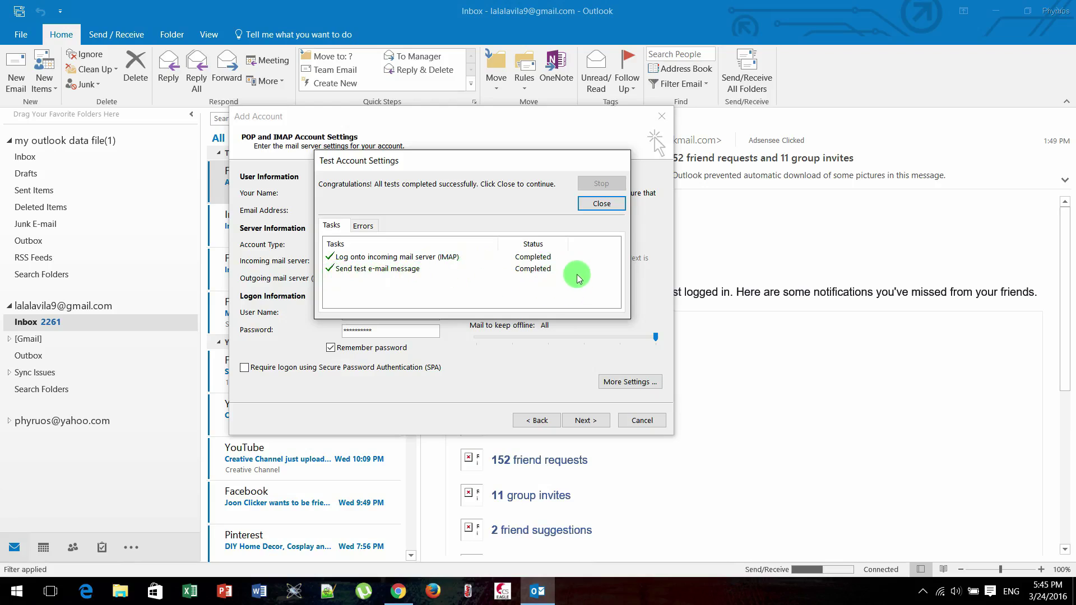
Close the test results and finish adding the Yahoo account
click(601, 205)
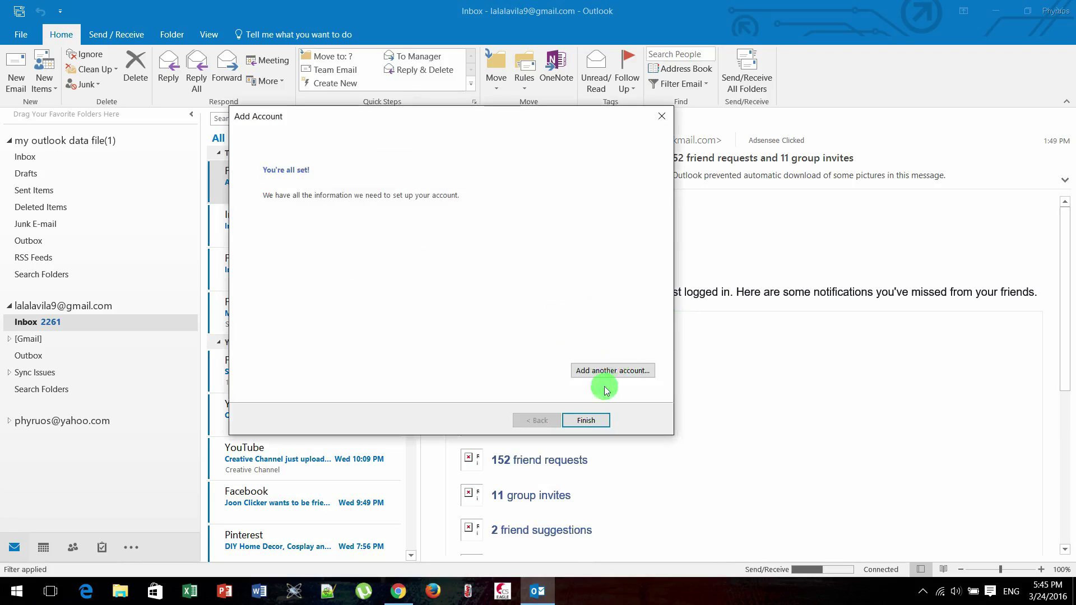
click(586, 421)
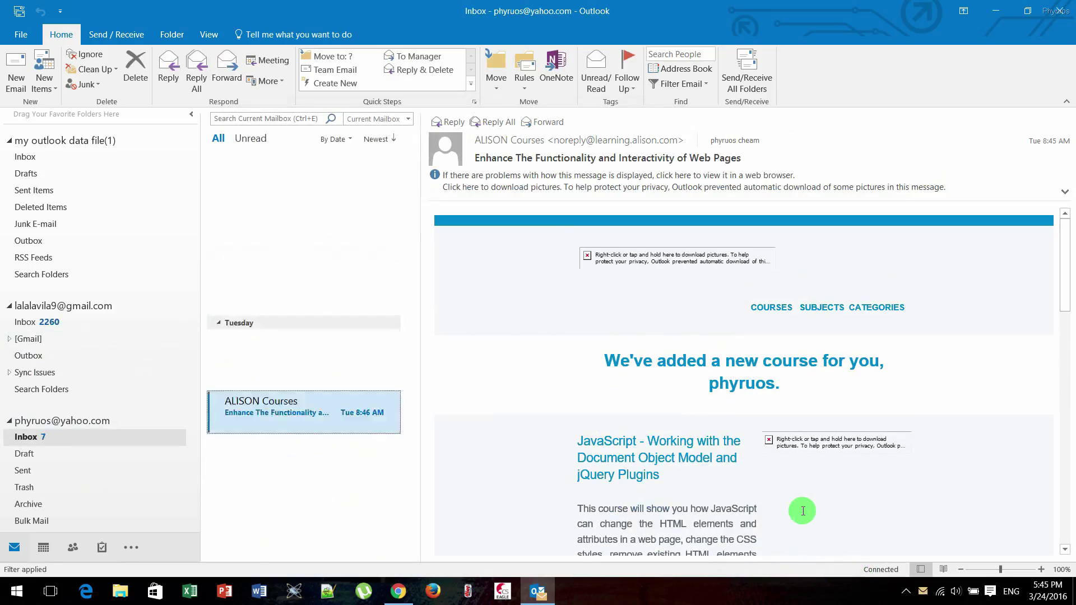
scroll(802, 511, down, 3)
scroll(802, 511, down, 8)
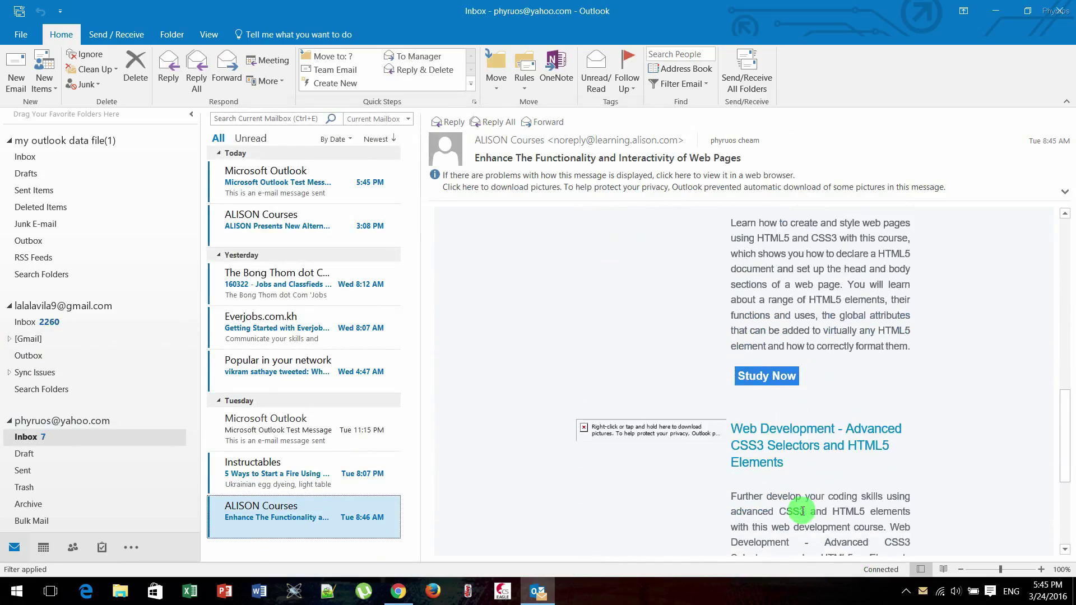
scroll(802, 511, up, 4)
scroll(803, 511, up, 10)
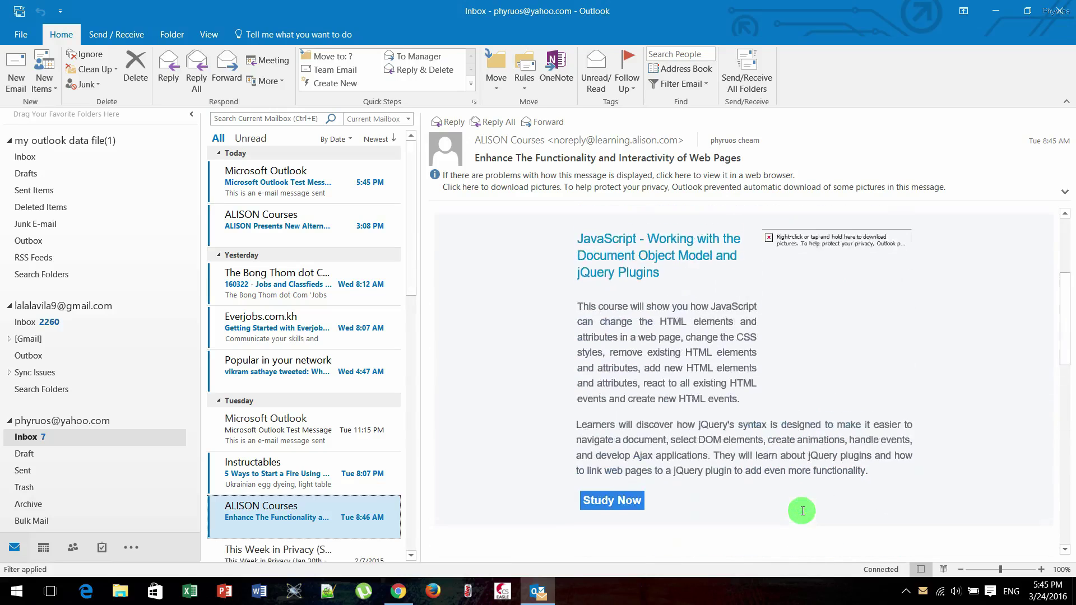
Open the Yahoo Inbox and read the Microsoft Outlook Test Message
click(54, 440)
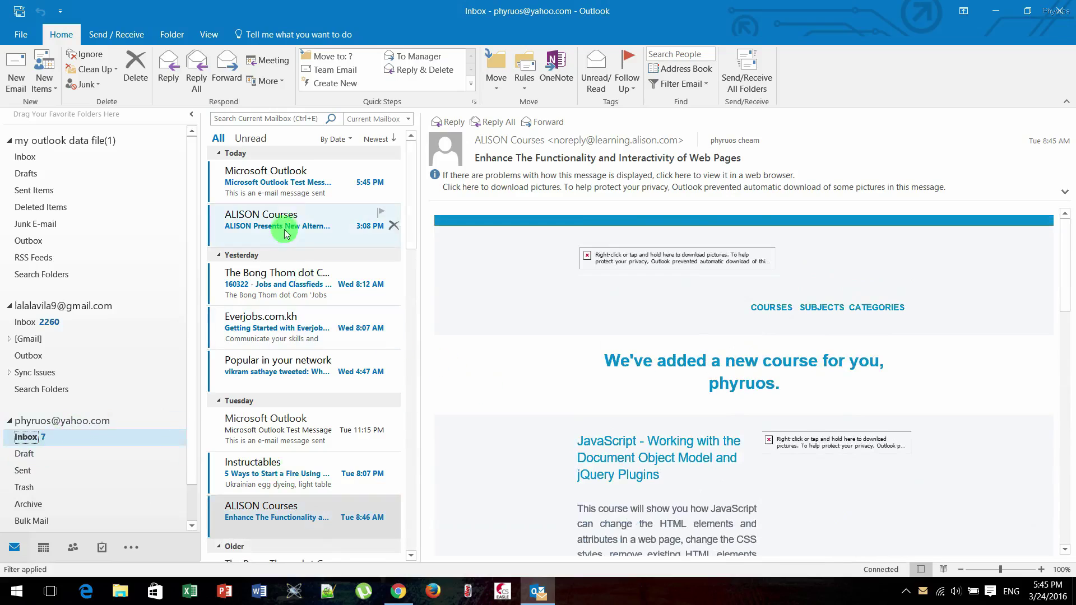
click(292, 183)
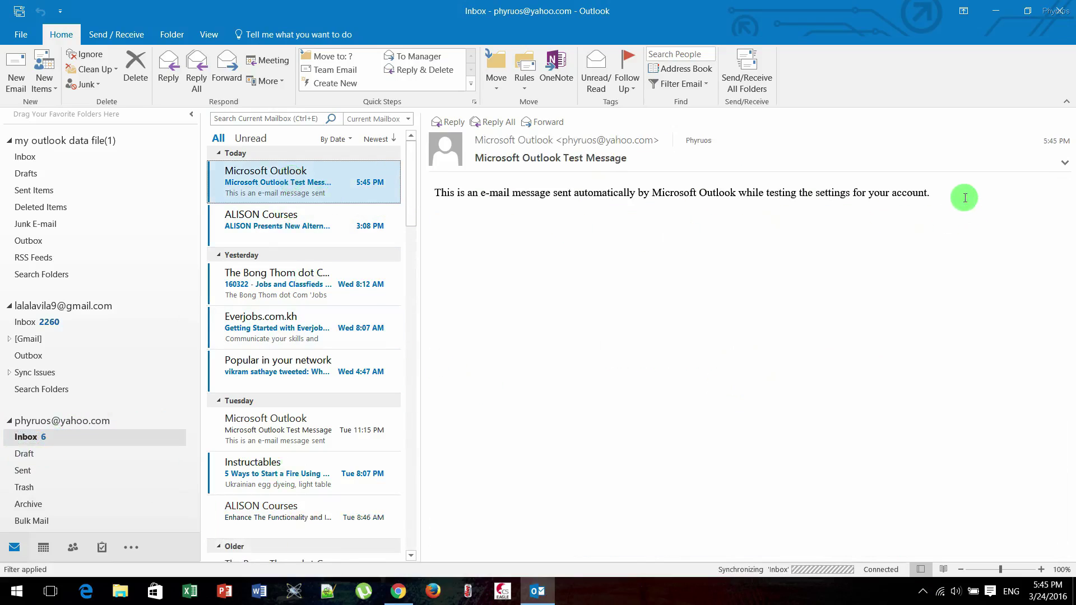
drag(963, 196, 432, 179)
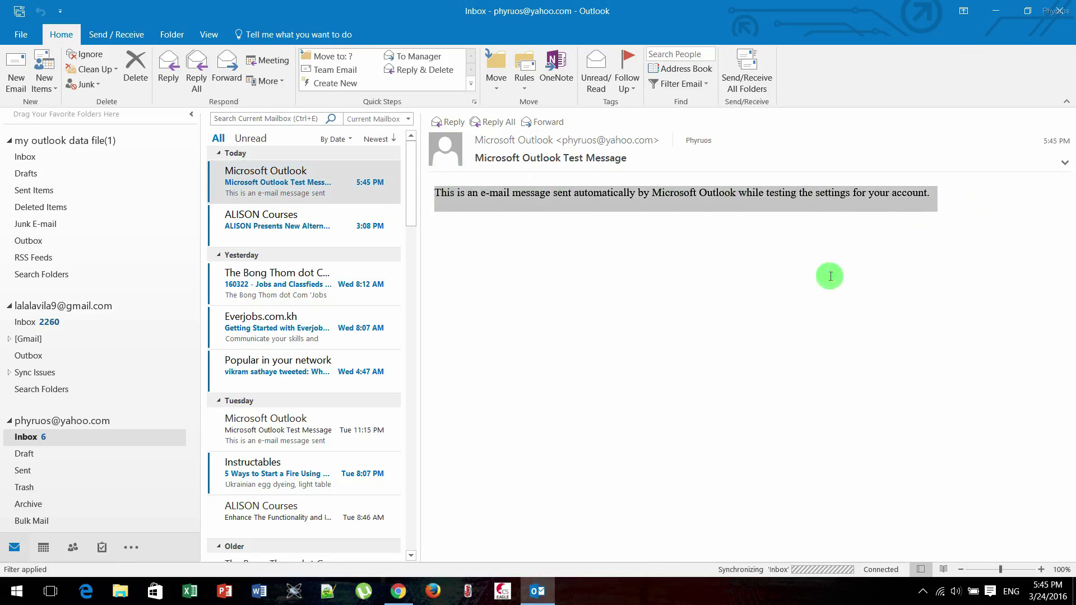
click(974, 206)
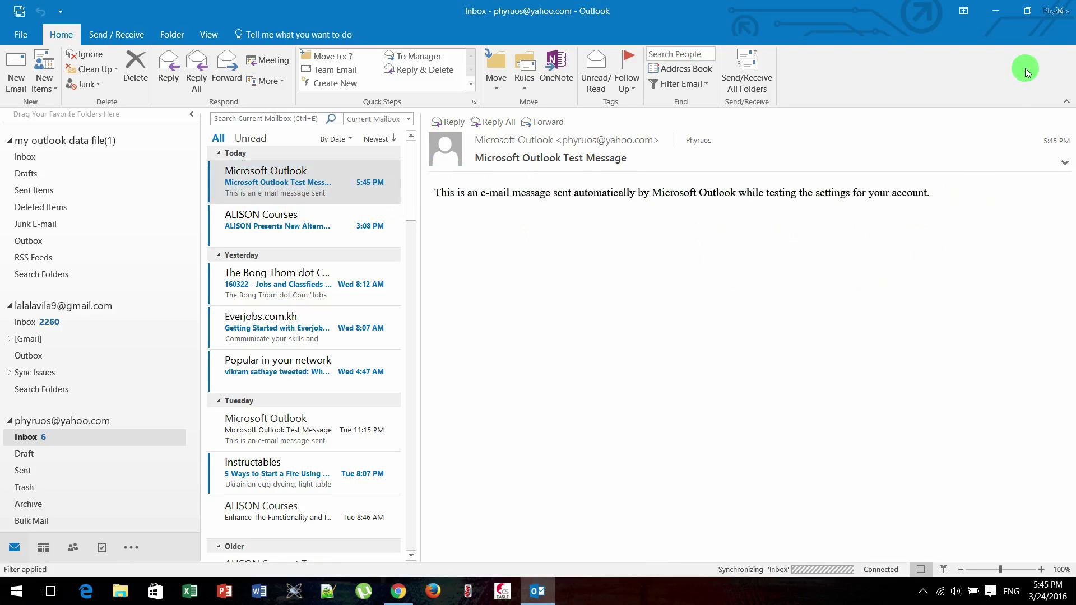